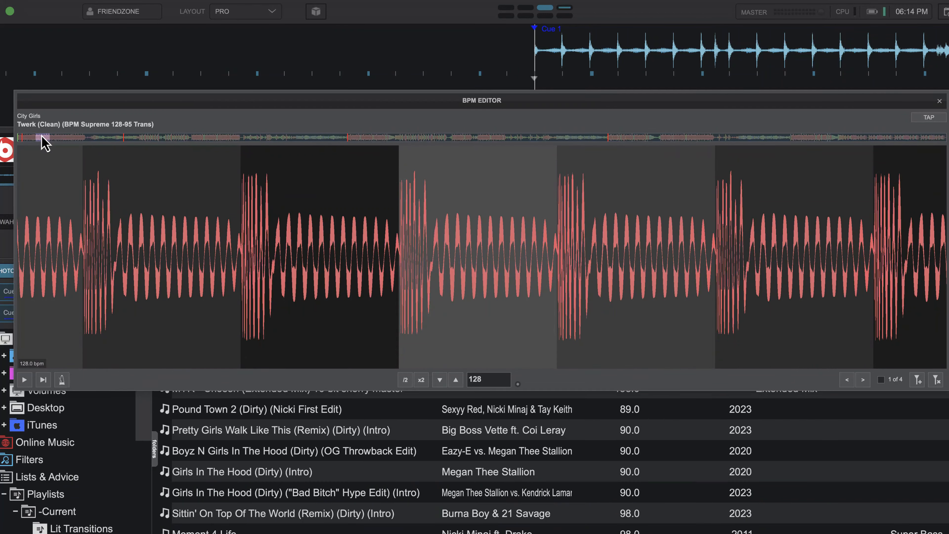
# - Move the 128 BPM anchor to the track's first beat and turn on the metronome
pyautogui.moveTo(44, 143); pyautogui.dragTo(26, 144)
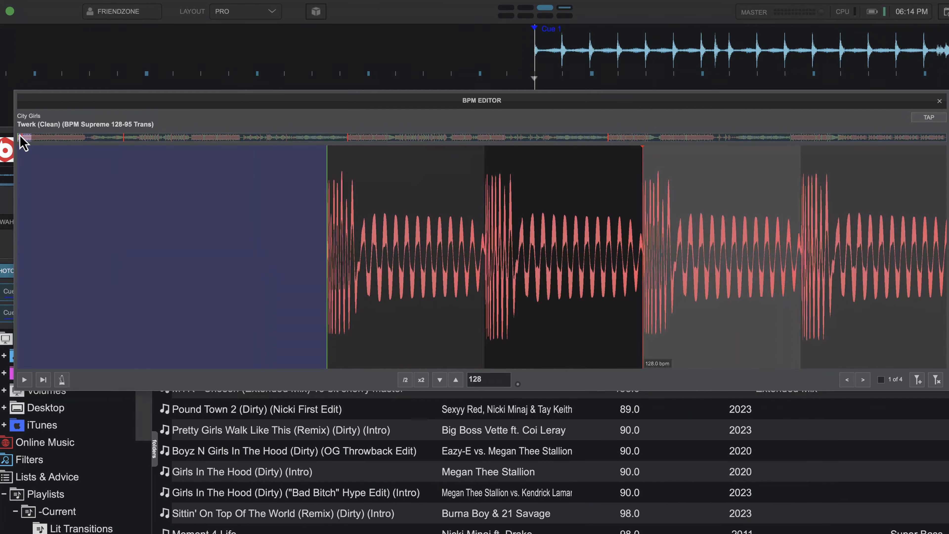
pyautogui.moveTo(642, 279)
pyautogui.mouseDown()
pyautogui.moveTo(462, 272)
pyautogui.moveTo(326, 281)
pyautogui.mouseUp()
pyautogui.click(62, 379)
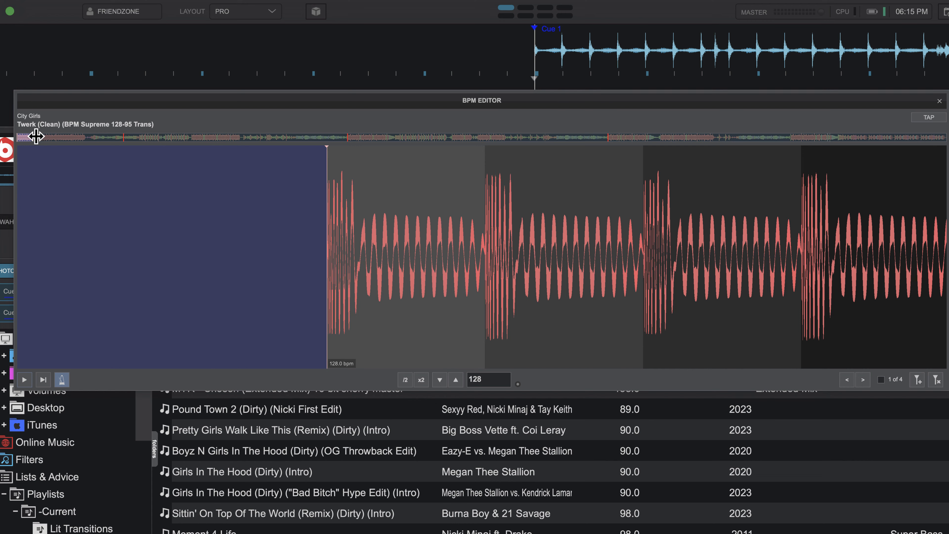
# - Play the track with the metronome around the 128.4 BPM anchor to check the grid at the tempo transition
pyautogui.moveTo(35, 137); pyautogui.dragTo(134, 139)
pyautogui.scroll(-4, 461, 264)
pyautogui.scroll(-5, 462, 263)
pyautogui.scroll(5, 465, 278)
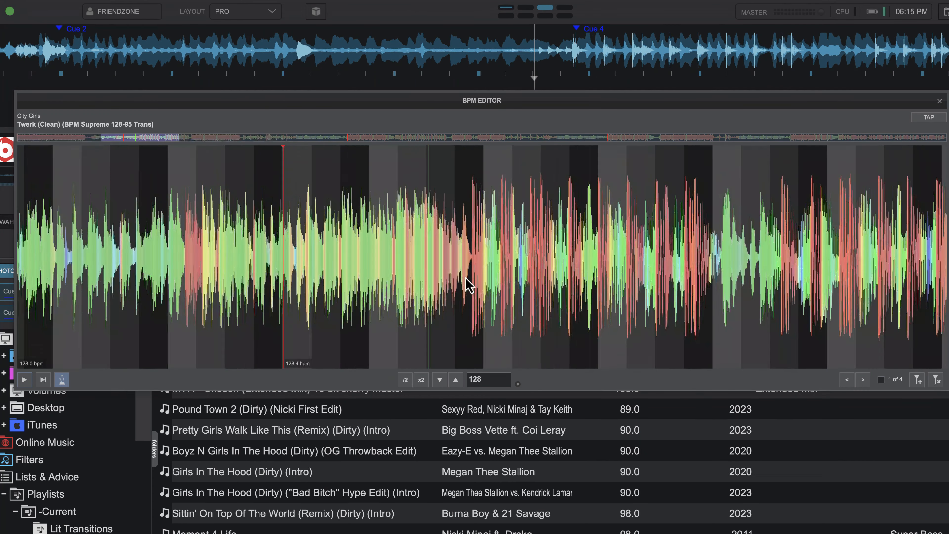
pyautogui.scroll(5, 430, 275)
pyautogui.click(400, 281)
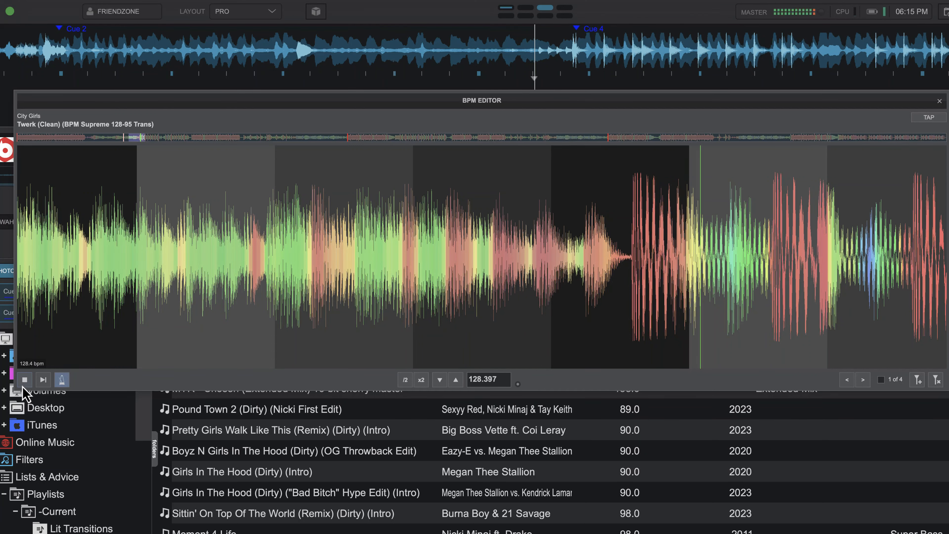
pyautogui.click(24, 380)
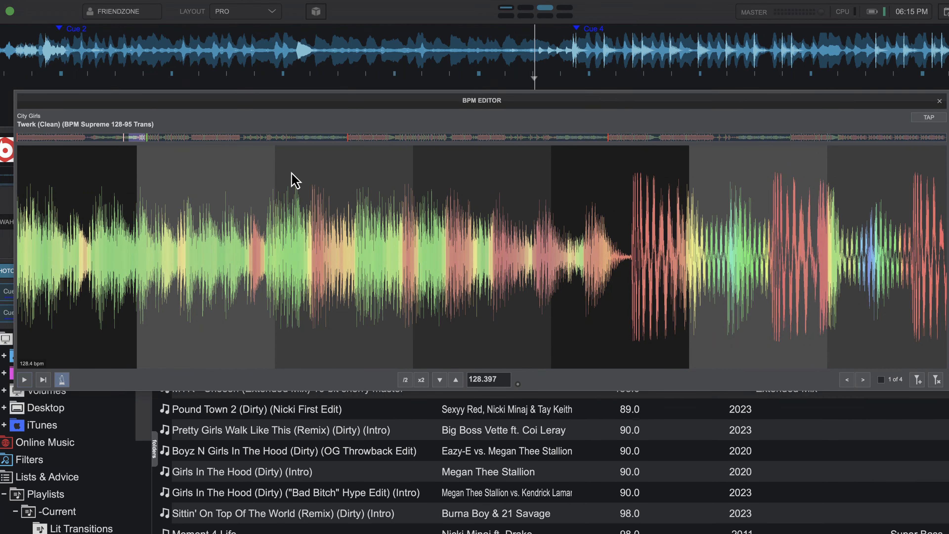
# - Add a tempo anchor on the first beat after the transition and delete the 128.4 BPM anchor before it
pyautogui.moveTo(138, 136); pyautogui.dragTo(137, 136)
pyautogui.scroll(-2, 142, 143)
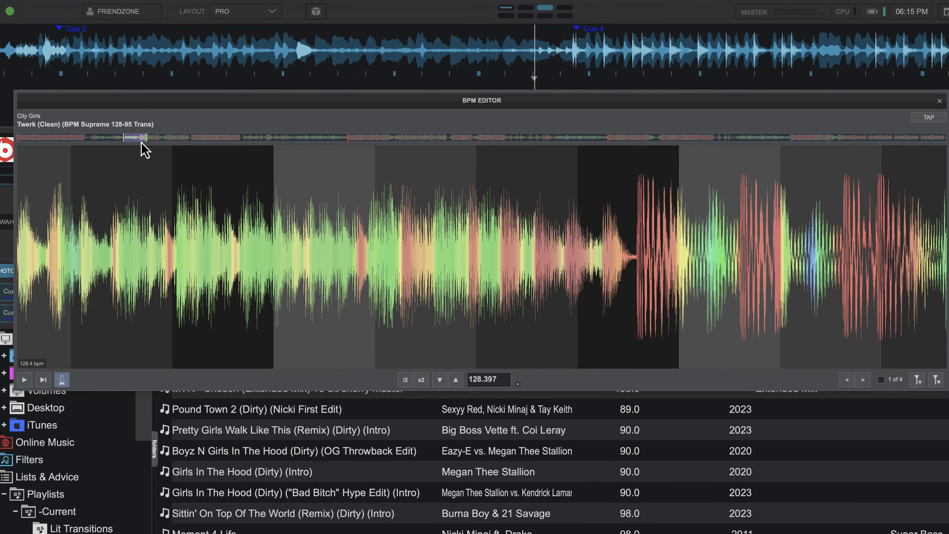
pyautogui.scroll(-1, 144, 148)
pyautogui.moveTo(876, 315); pyautogui.dragTo(658, 296)
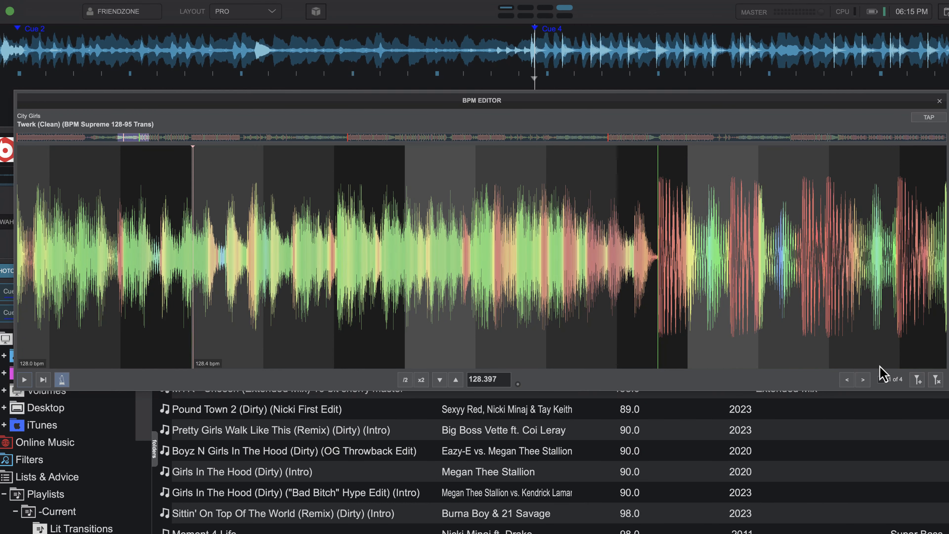
pyautogui.click(917, 380)
pyautogui.click(192, 339)
pyautogui.click(936, 379)
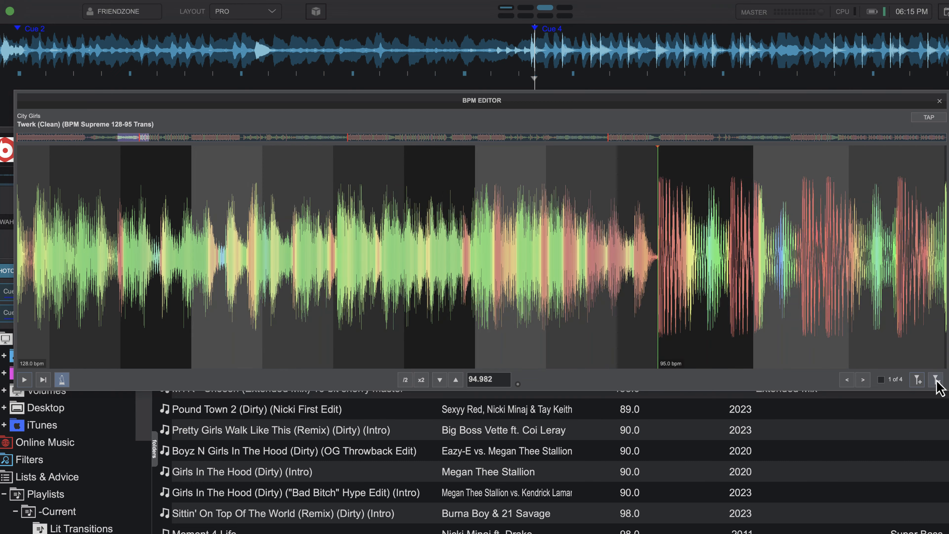
# - Examine the beat grid at the later 95 BPM anchors and through the track's ending
pyautogui.moveTo(124, 142)
pyautogui.mouseDown()
pyautogui.moveTo(20, 149)
pyautogui.moveTo(349, 144)
pyautogui.mouseUp()
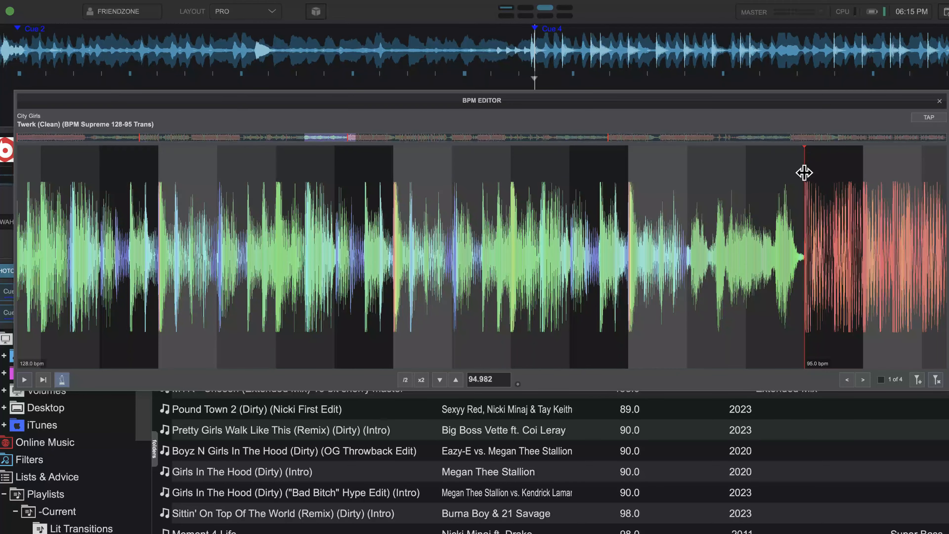
pyautogui.moveTo(345, 144)
pyautogui.mouseDown()
pyautogui.moveTo(602, 136)
pyautogui.moveTo(822, 155)
pyautogui.mouseUp()
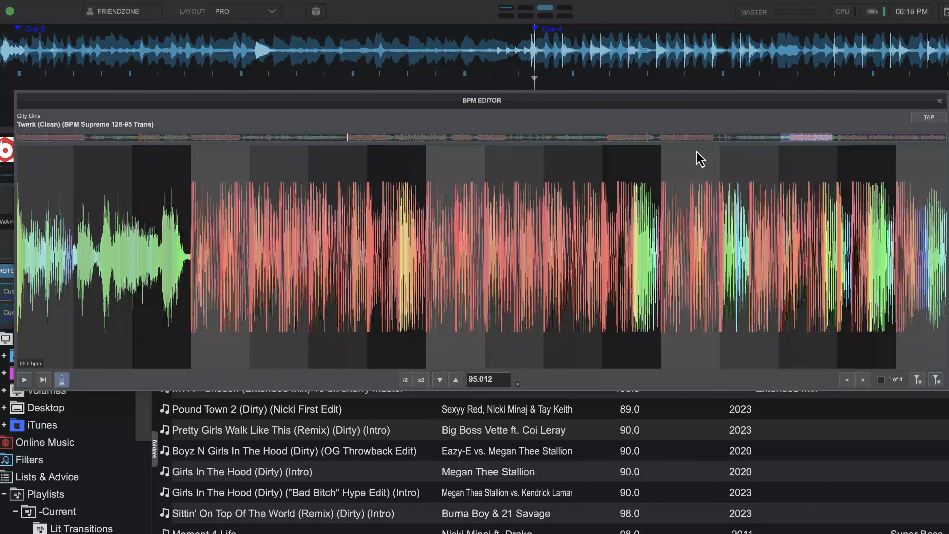
pyautogui.moveTo(822, 142); pyautogui.dragTo(862, 148)
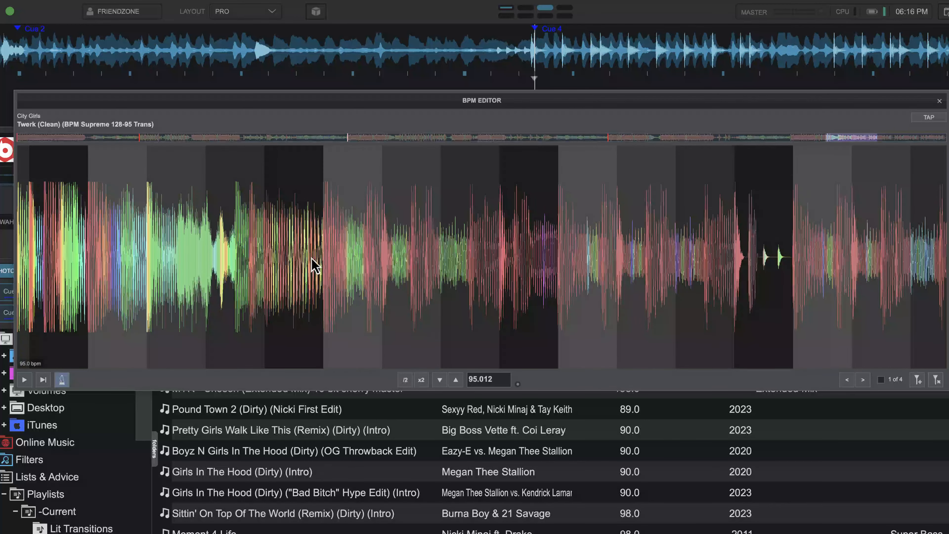
pyautogui.click(325, 253)
pyautogui.moveTo(863, 141); pyautogui.dragTo(351, 137)
pyautogui.click(140, 317)
pyautogui.click(25, 380)
# - Set the tempo of the selected later anchor to 95 BPM
pyautogui.doubleClick(485, 379)
pyautogui.write('95')
pyautogui.press('Return')
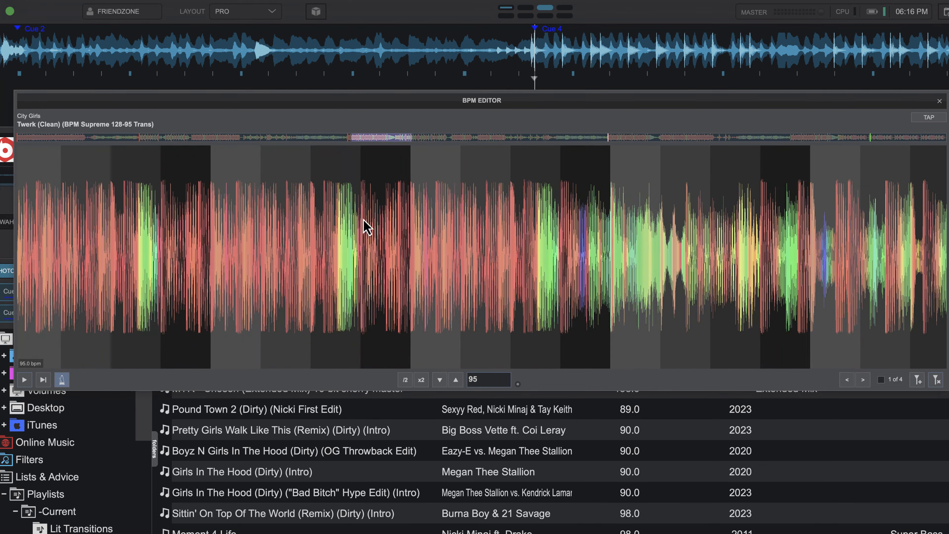
# - Delete the two extra 95 BPM anchors that follow the transition anchor
pyautogui.click(362, 220)
pyautogui.click(350, 138)
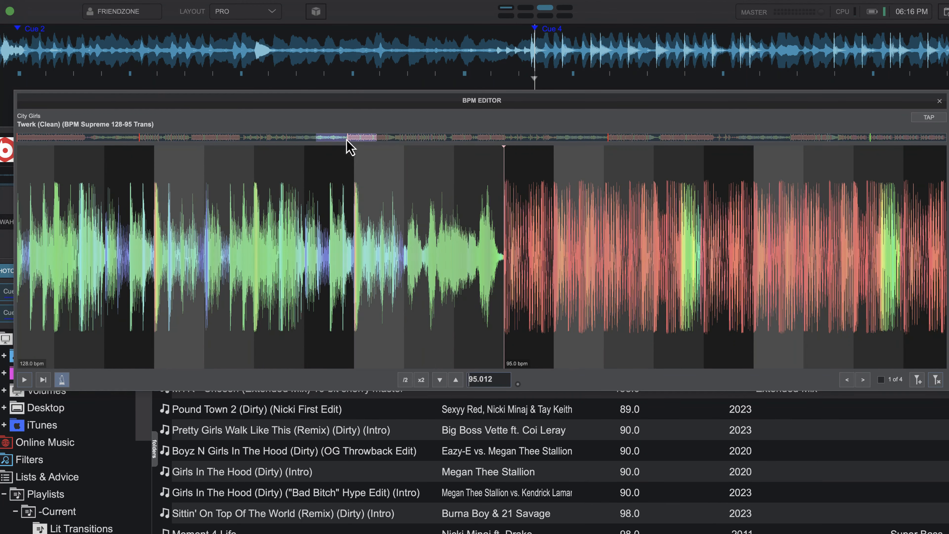
pyautogui.click(936, 380)
pyautogui.click(610, 139)
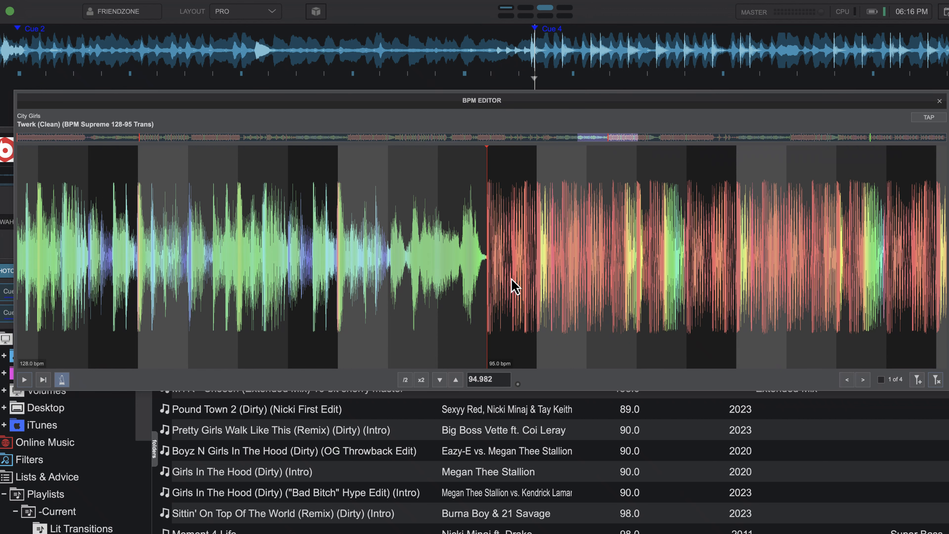
pyautogui.click(493, 357)
pyautogui.click(936, 380)
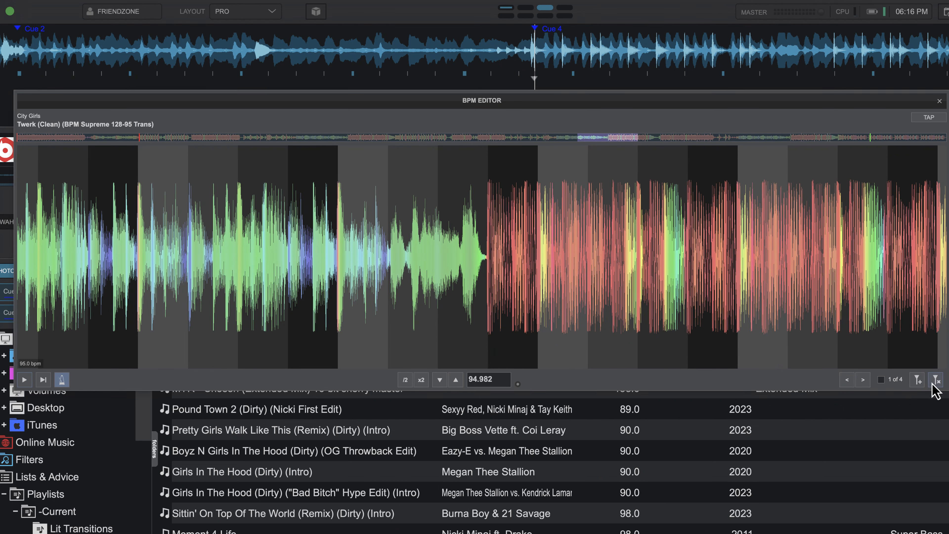
# - Set the tempo of the transition anchor to exactly 95 BPM
pyautogui.click(139, 139)
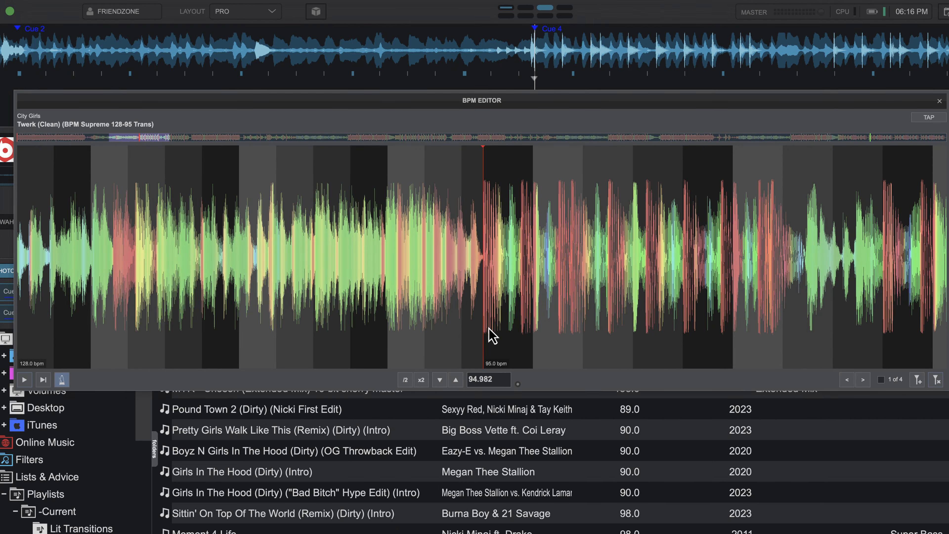
pyautogui.doubleClick(486, 379)
pyautogui.write('95')
# - Play part of the track's ending with the metronome to check that the 95 BPM grid lines up
pyautogui.click(674, 138)
pyautogui.rightClick(850, 138)
pyautogui.click(830, 137)
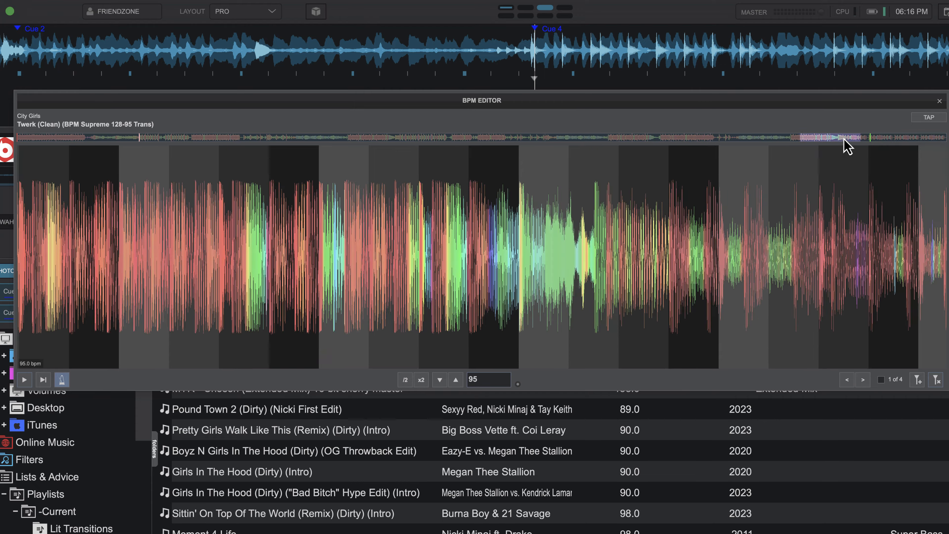
pyautogui.moveTo(844, 138); pyautogui.dragTo(873, 137)
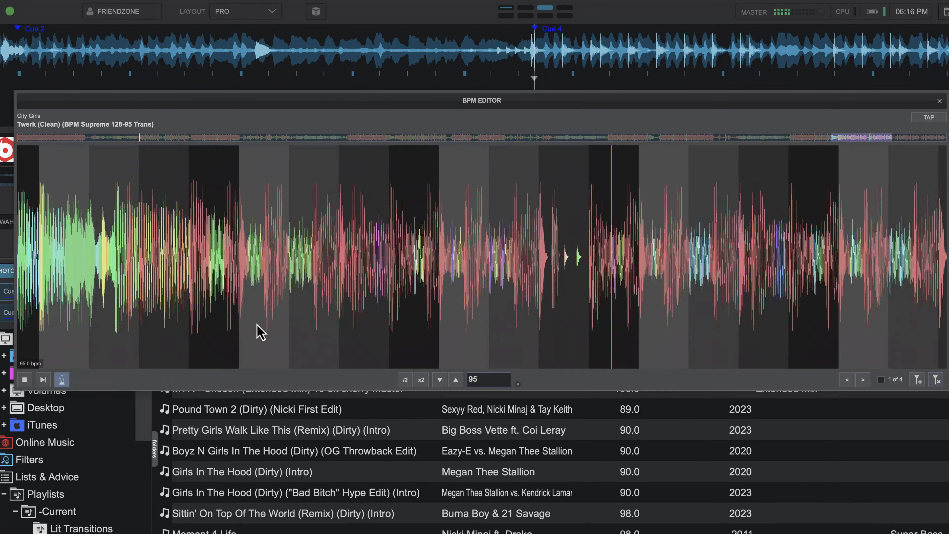
pyautogui.click(24, 380)
pyautogui.click(25, 380)
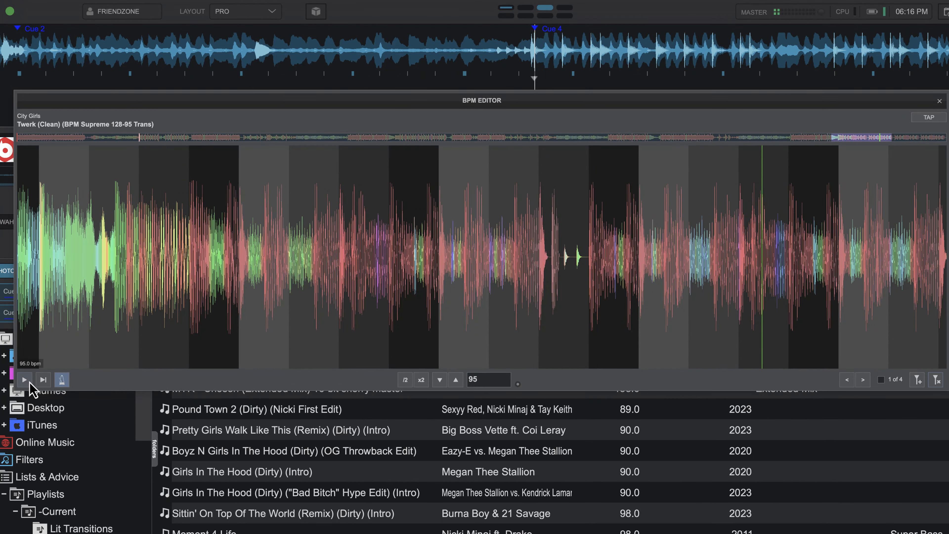
# - Close the BPM editor and play the deck through the tempo transition at Cue 4
pyautogui.click(940, 101)
pyautogui.click(11, 180)
pyautogui.press('space')
pyautogui.click(29, 178)
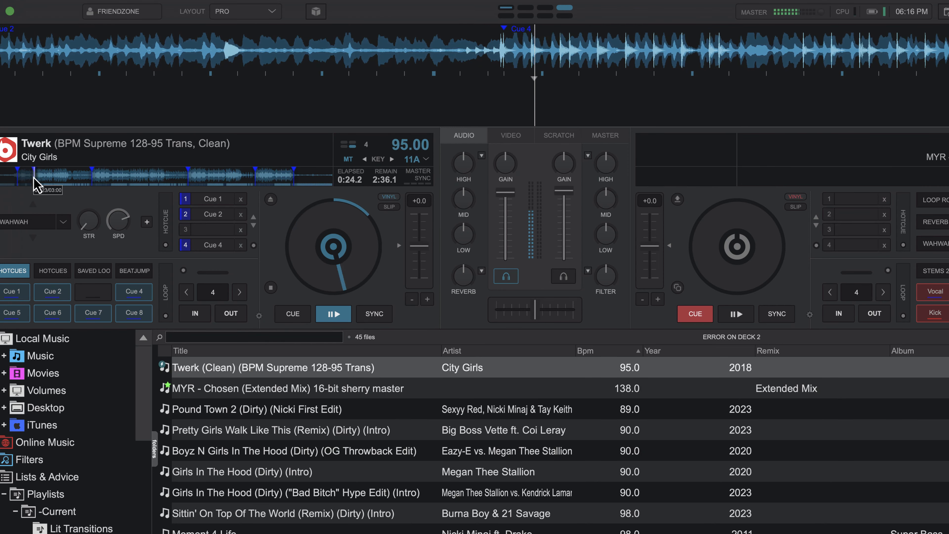
pyautogui.press('space')
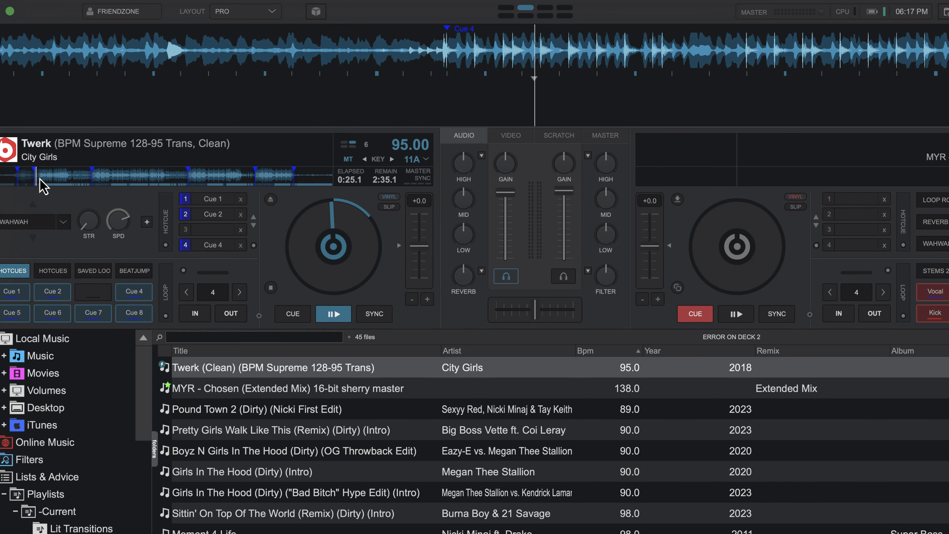
# - Check the beat grid on the deck waveform around Cue 8 near the track's end
pyautogui.moveTo(39, 179); pyautogui.dragTo(306, 182)
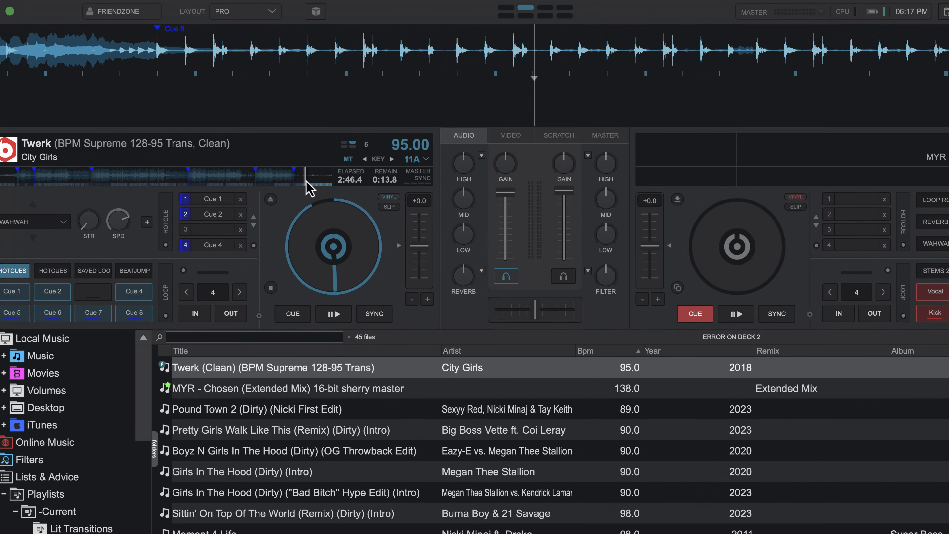
pyautogui.moveTo(187, 57); pyautogui.dragTo(194, 58)
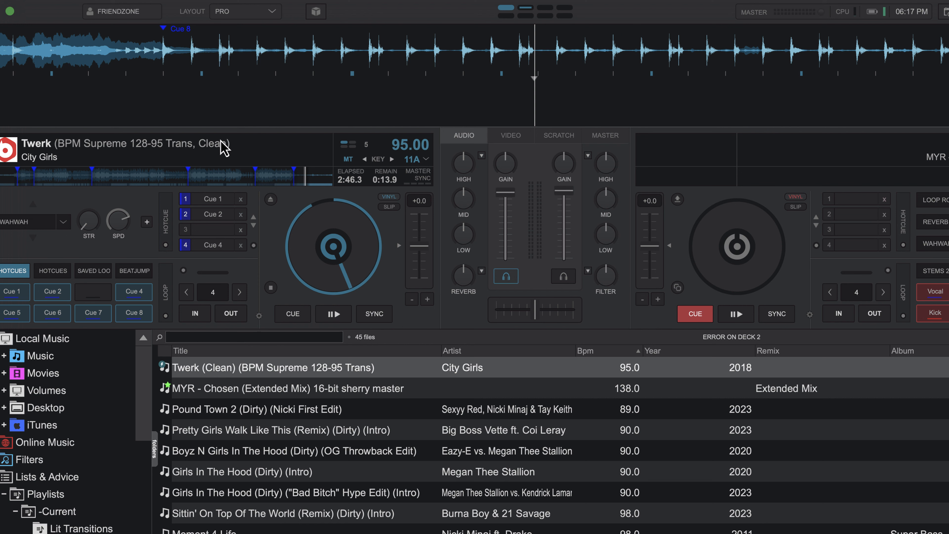
pyautogui.click(292, 179)
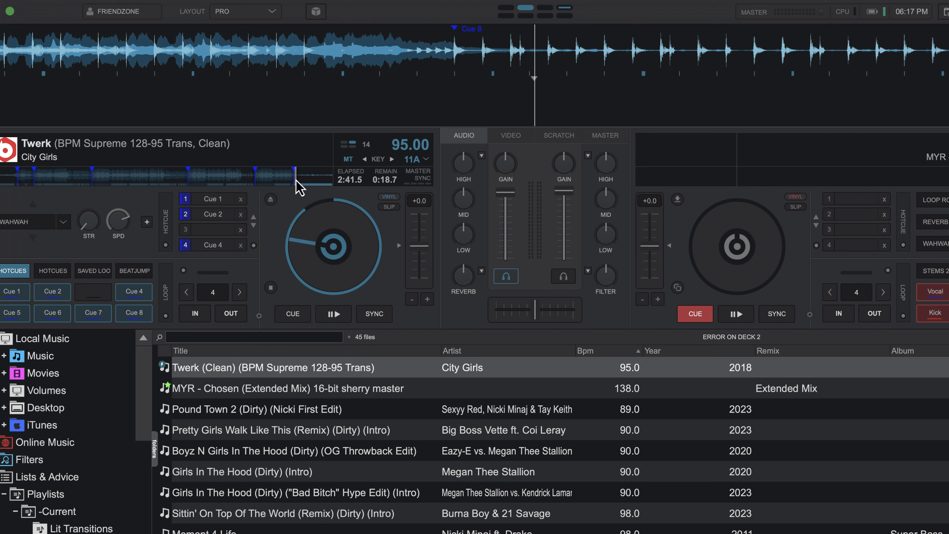
pyautogui.click(292, 180)
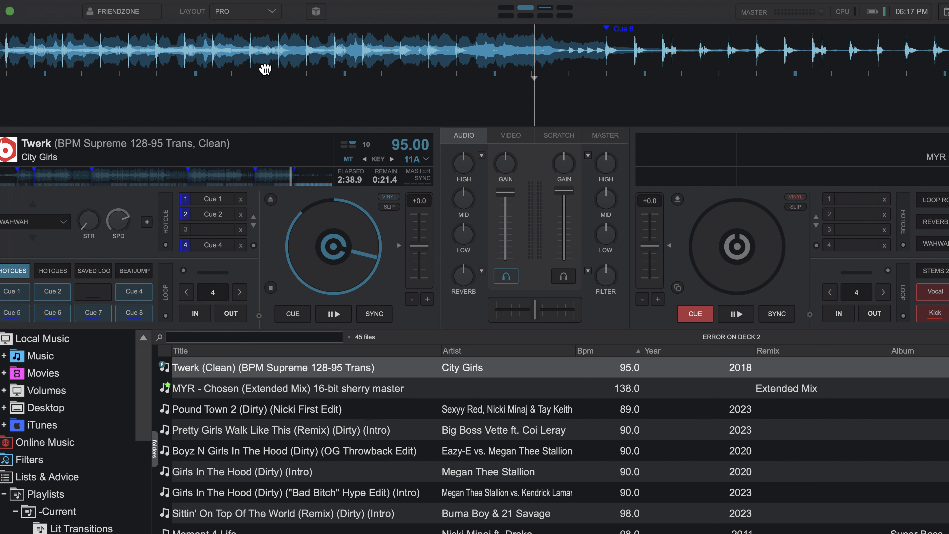
# - Open the track's POI editor and from there reopen the BPM editor
pyautogui.rightClick(243, 172)
pyautogui.moveTo(677, 134); pyautogui.dragTo(606, 125)
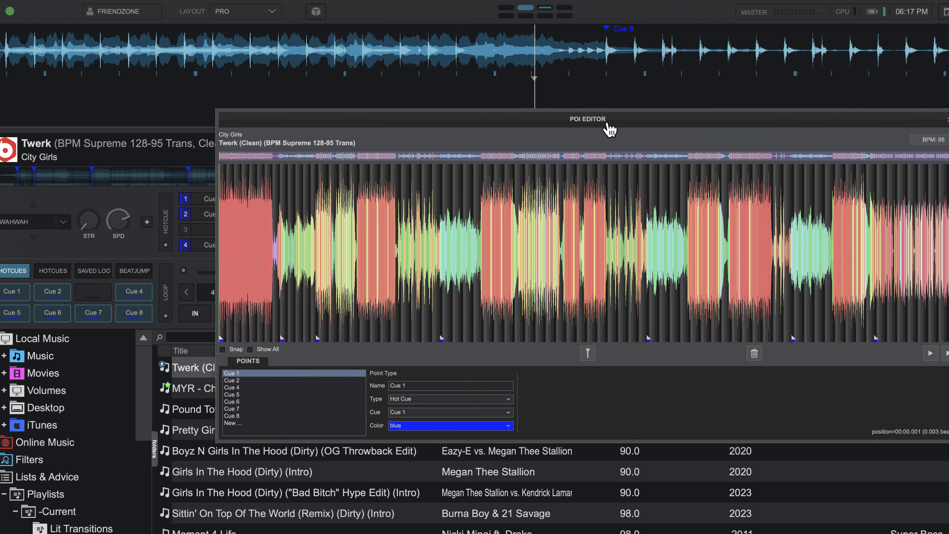
pyautogui.scroll(5, 684, 303)
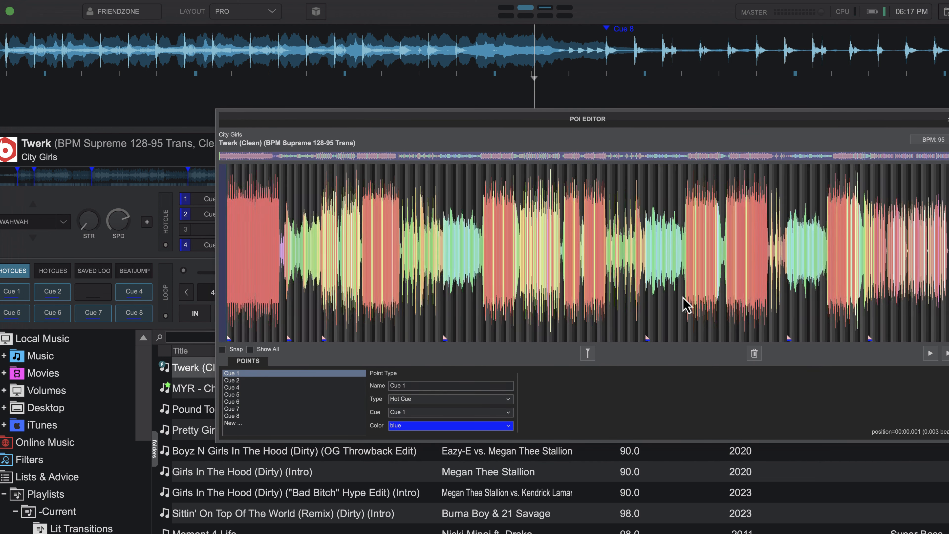
pyautogui.scroll(-5, 663, 317)
pyautogui.click(929, 140)
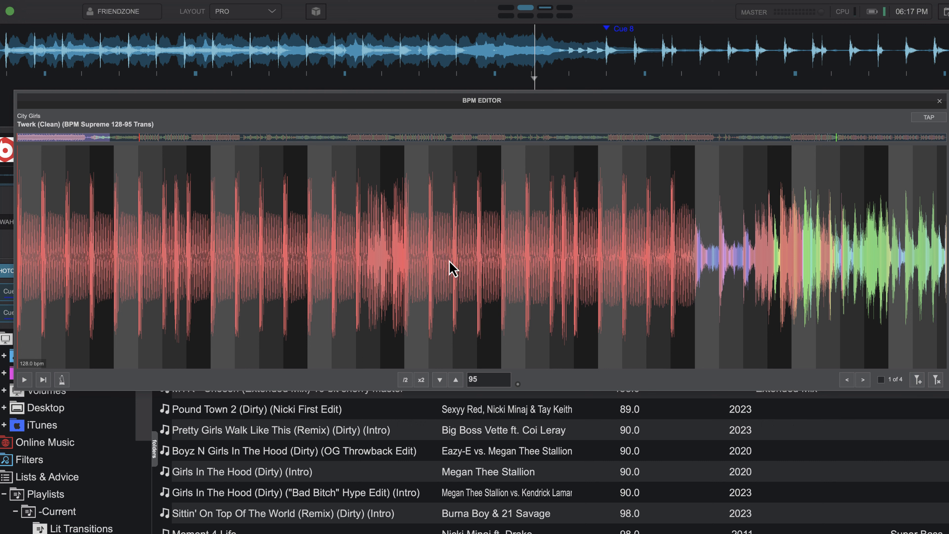
# - Examine the beat grid at the track's ending and around the 95 BPM transition anchor
pyautogui.click(872, 137)
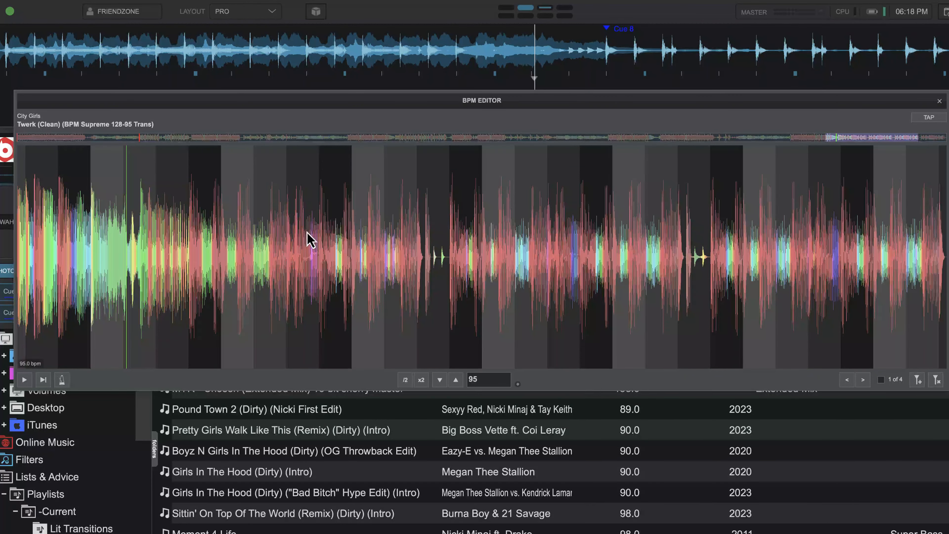
pyautogui.click(920, 138)
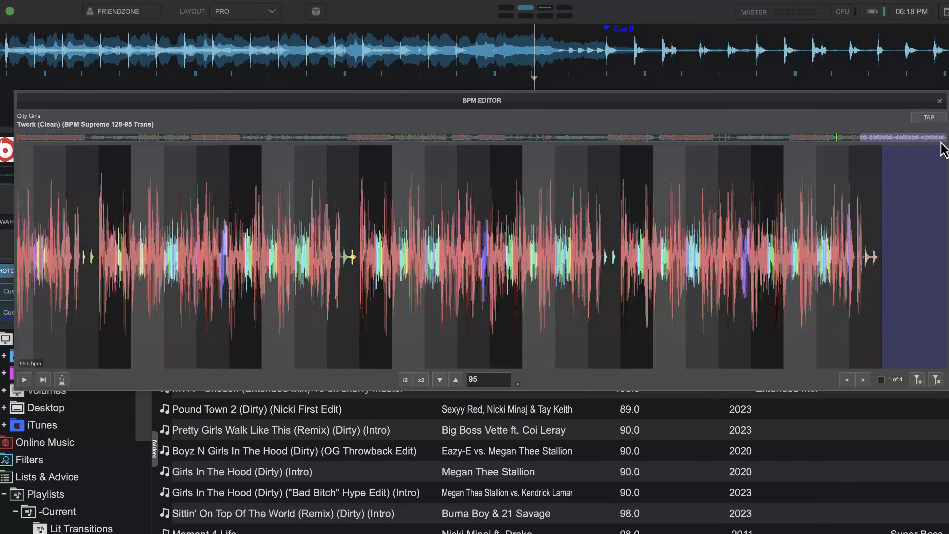
pyautogui.moveTo(941, 144); pyautogui.dragTo(197, 116)
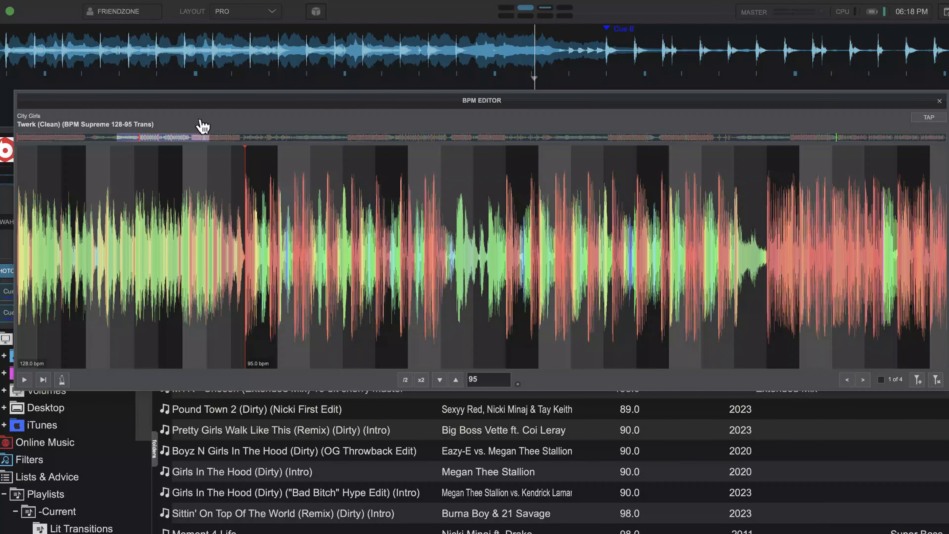
pyautogui.scroll(-4, 245, 171)
pyautogui.scroll(4, 245, 171)
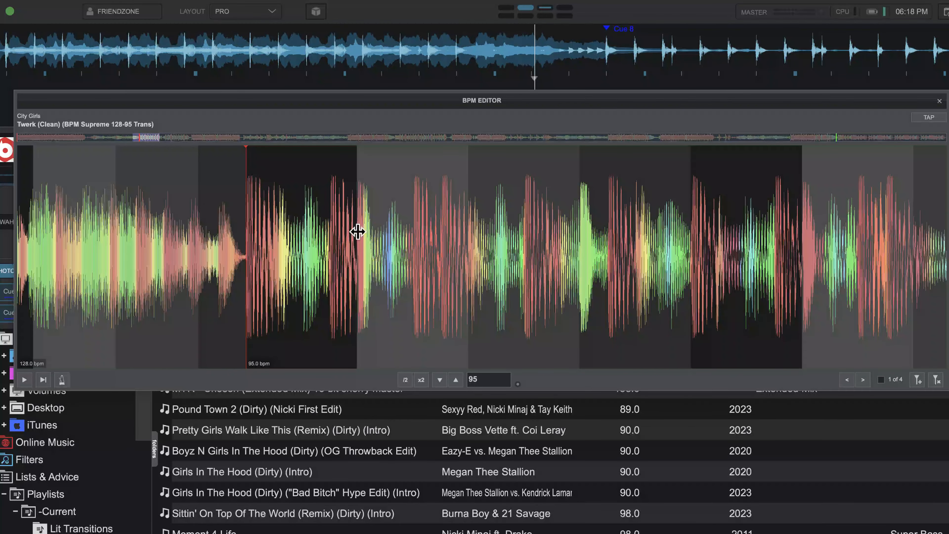
# - Try stretching the beat grid after the transition anchor to about 81.2 BPM and reset the tempo to 95 BPM
pyautogui.moveTo(355, 231); pyautogui.dragTo(430, 235)
pyautogui.moveTo(424, 229); pyautogui.dragTo(374, 227)
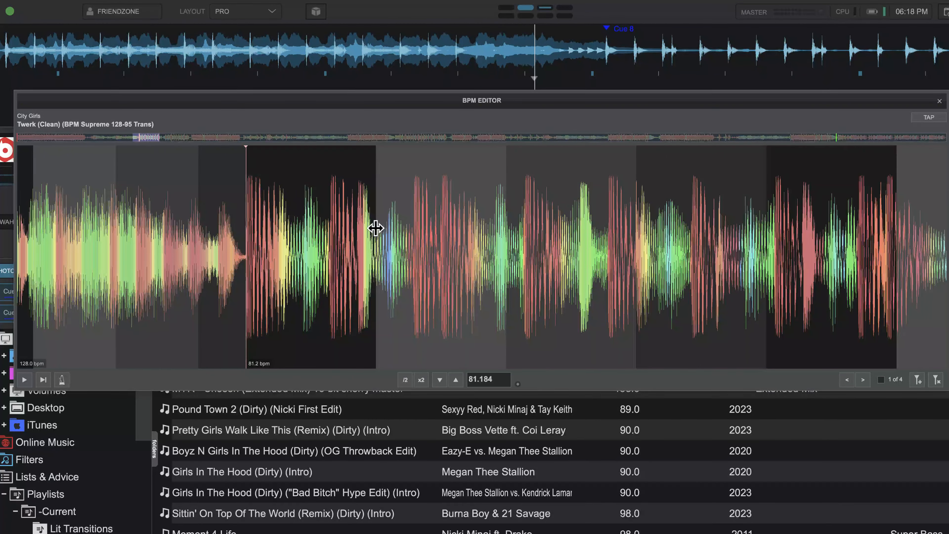
pyautogui.doubleClick(489, 379)
pyautogui.write('95')
pyautogui.press('Return')
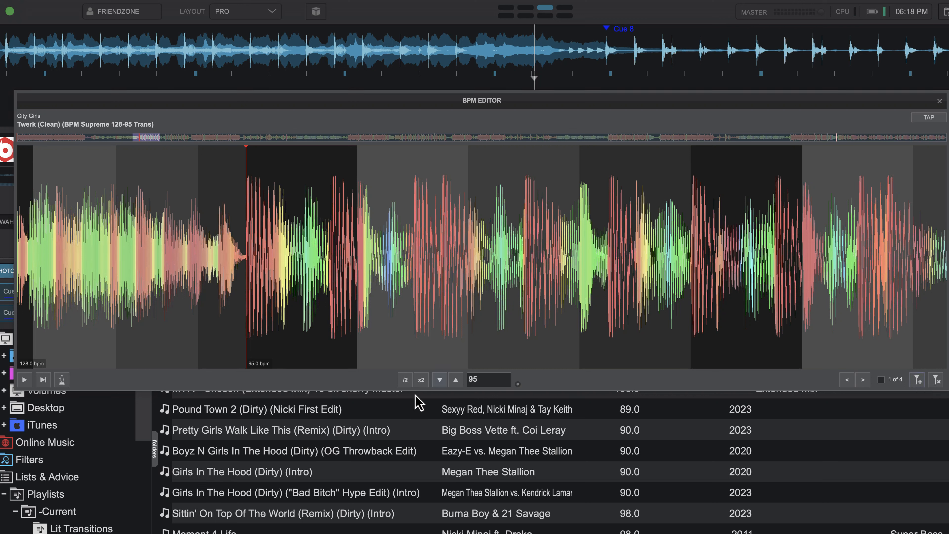
# - Play the track across the transition anchor with the metronome turned on, stopping a few beats after it
pyautogui.click(24, 379)
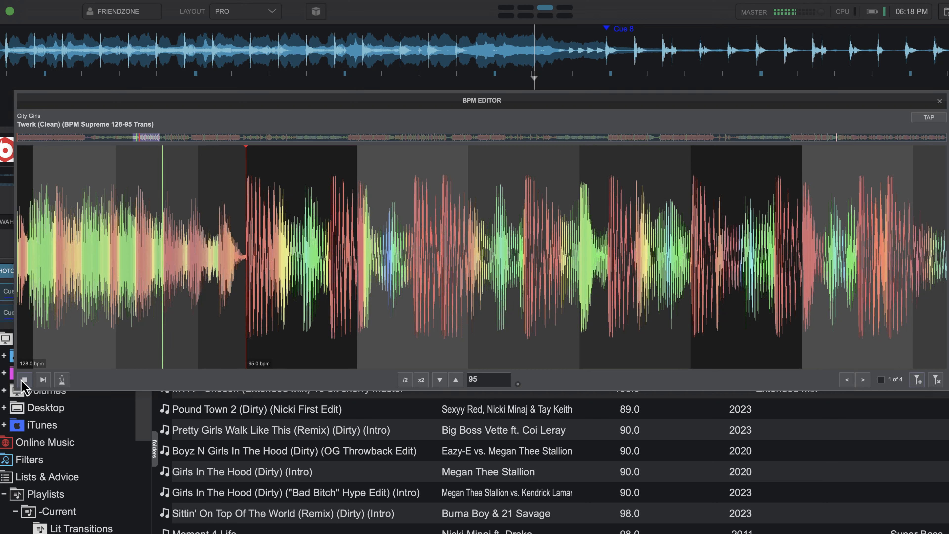
pyautogui.click(61, 380)
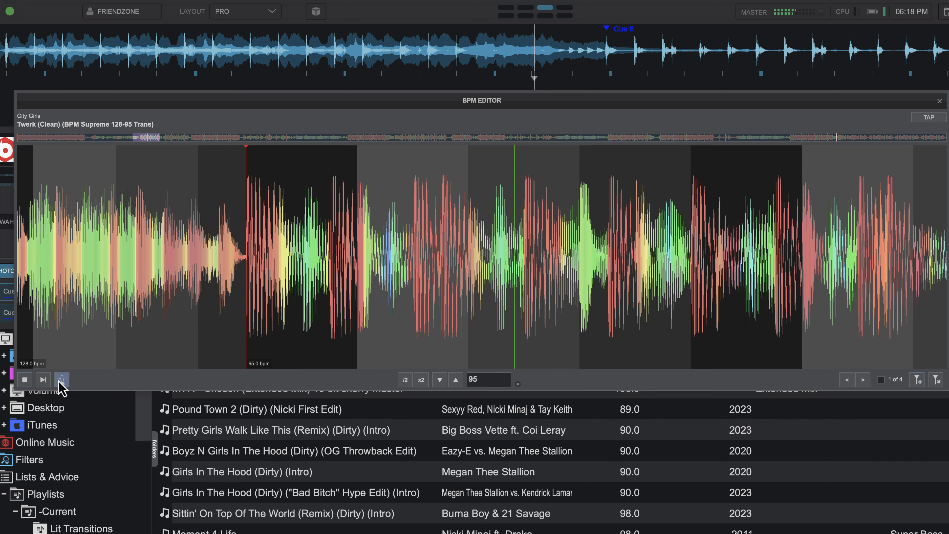
pyautogui.click(25, 380)
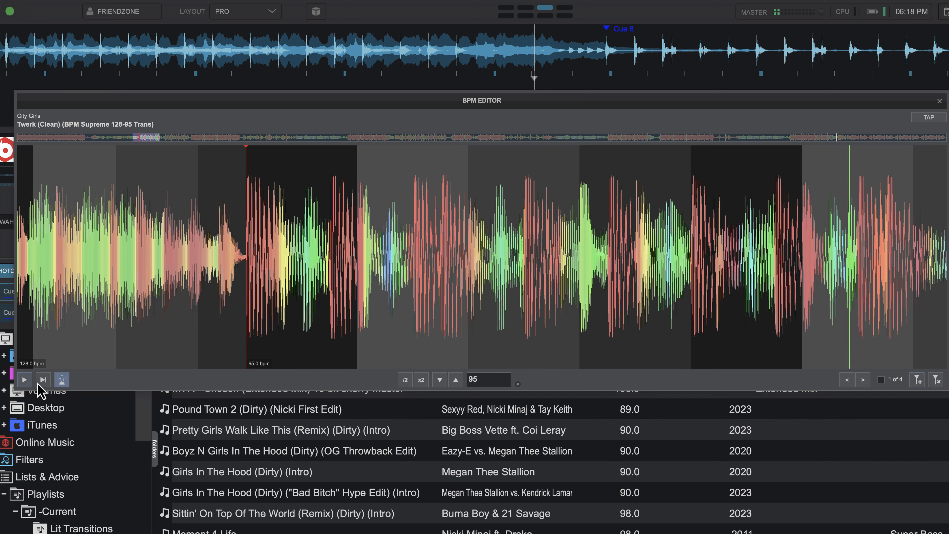